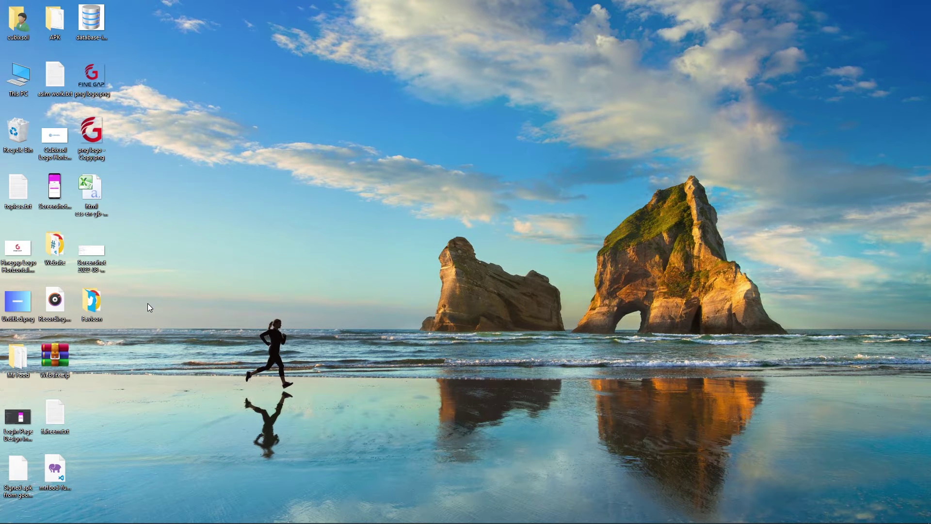
Open the Favicon folder and preview twitter.png, then close the image viewer
double_click(97, 301)
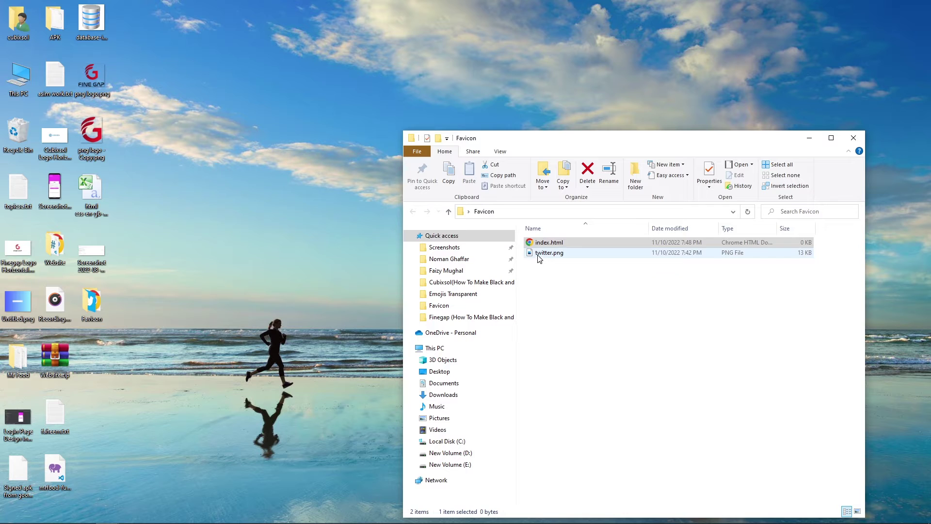
double_click(538, 255)
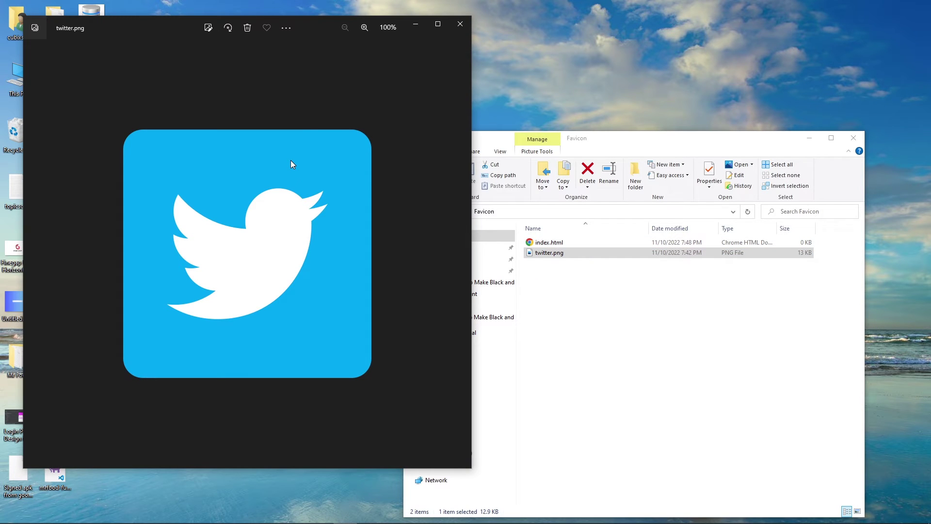
click(457, 29)
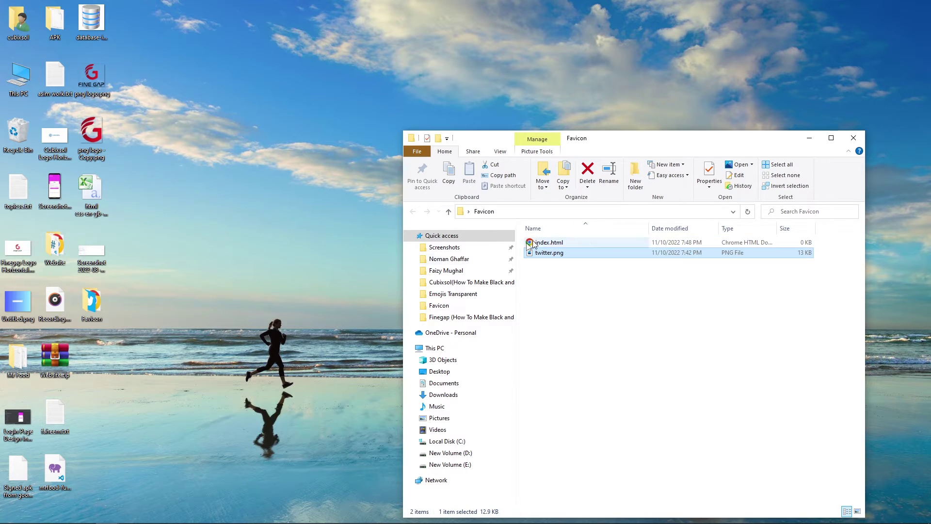
Expand an HTML5 skeleton in index.html with the page title Twitter
click(179, 514)
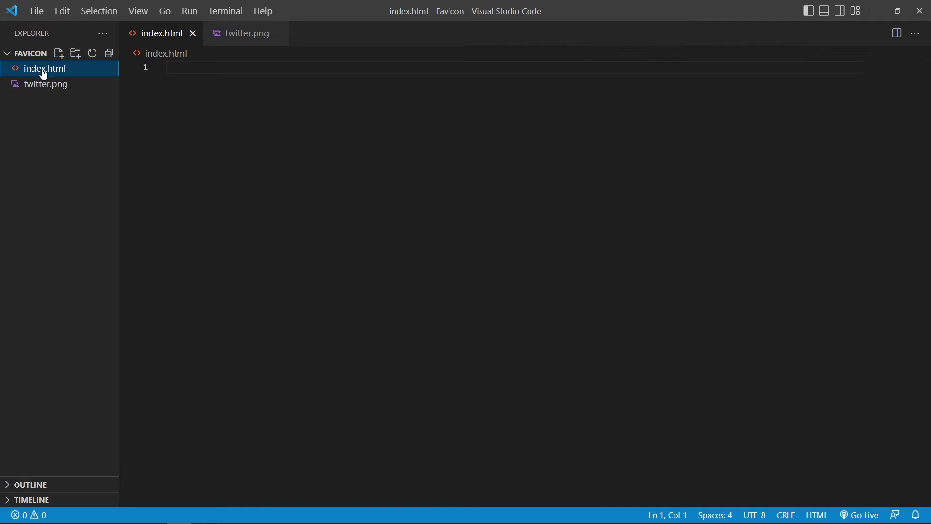
click(345, 112)
text(!)
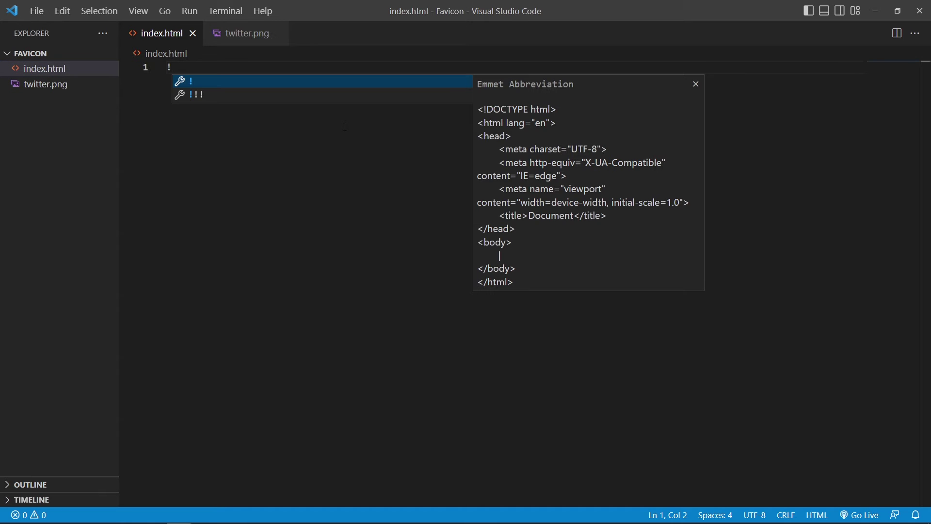
key(Return)
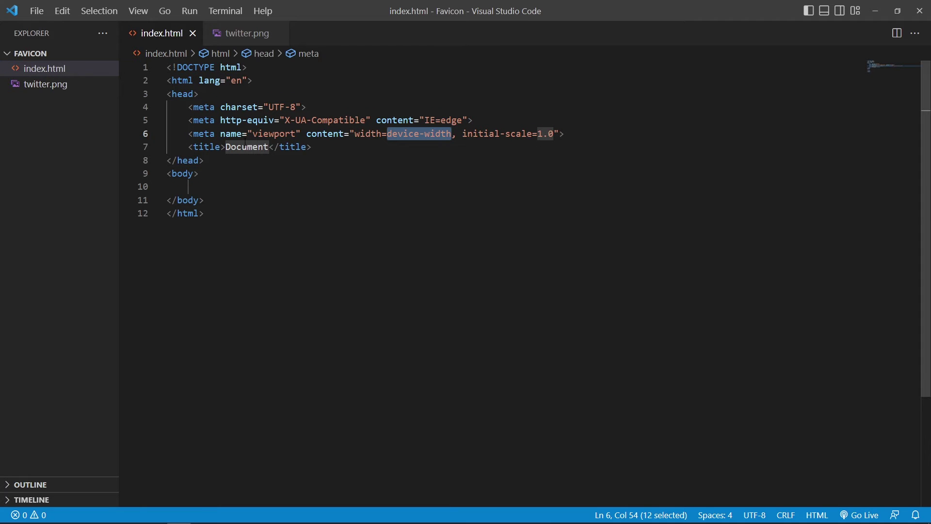
key(Tab)
text(Twi)
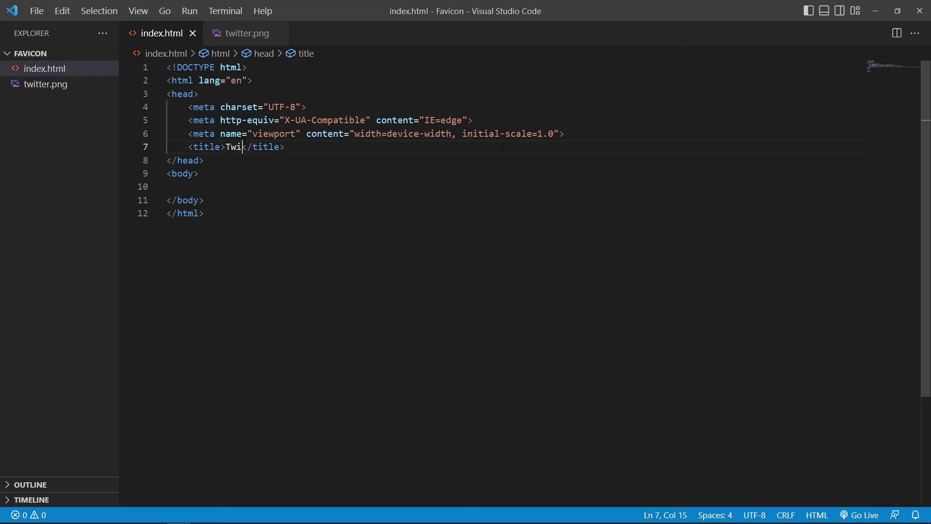
text(ttetr)
Add a shortcut-icon link with href twitter.png below the charset meta line
click(348, 105)
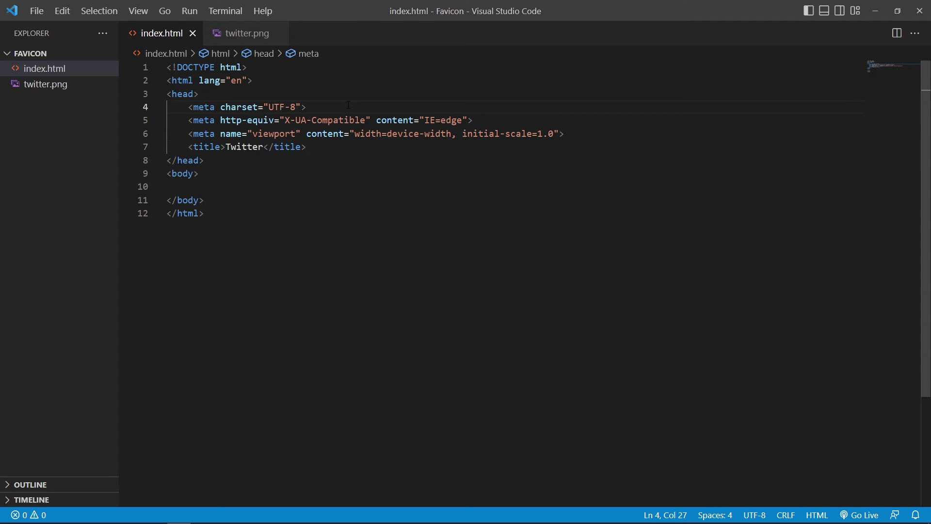
key(Return)
text(link)
key(Tab)
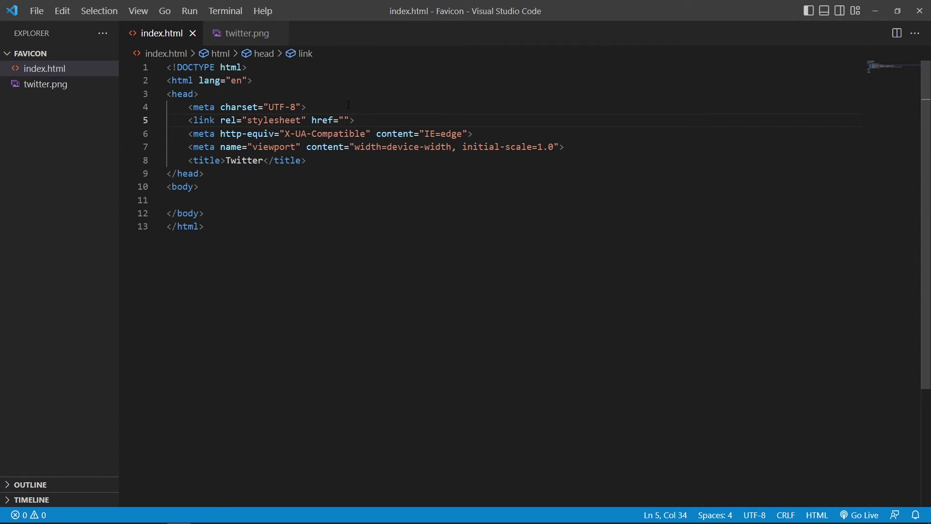
key(BackSpace)
text(short)
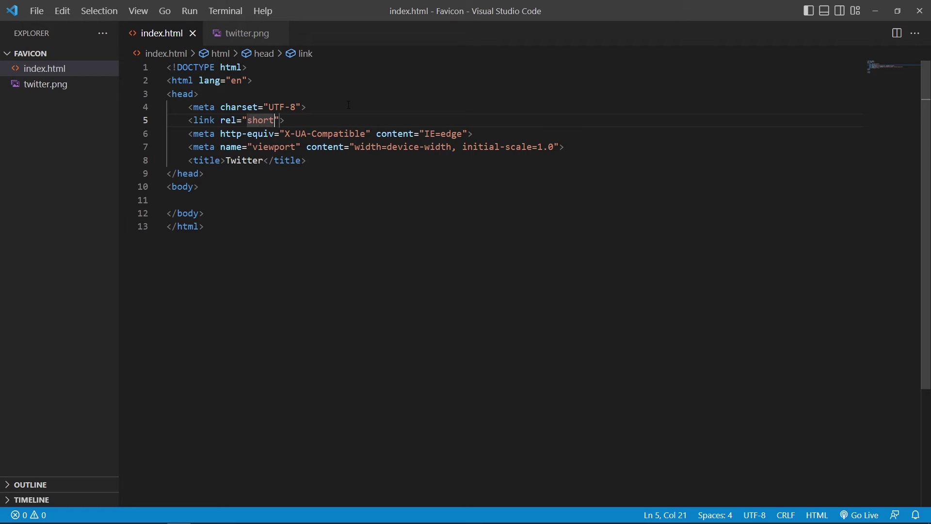
text(cut icon" type="x-)
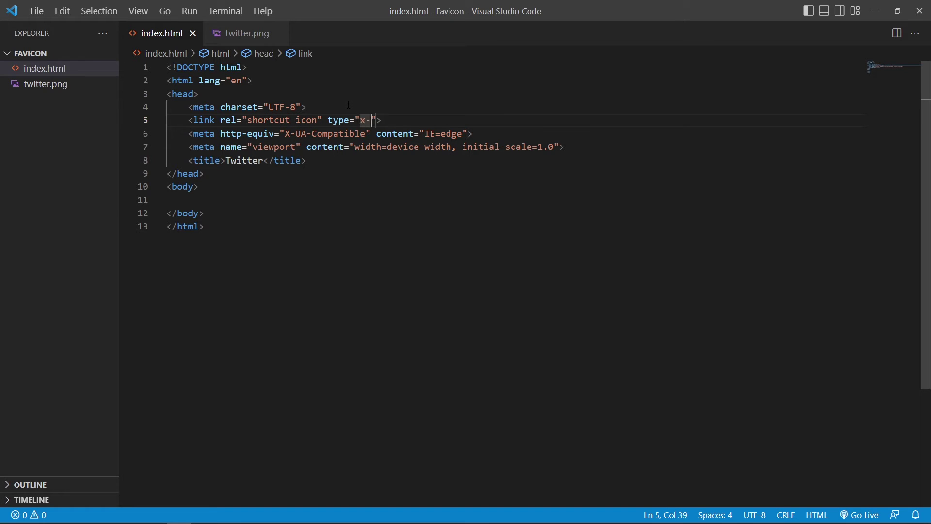
text(icon)
text(" hre)
key(Return)
text(tw)
key(Return)
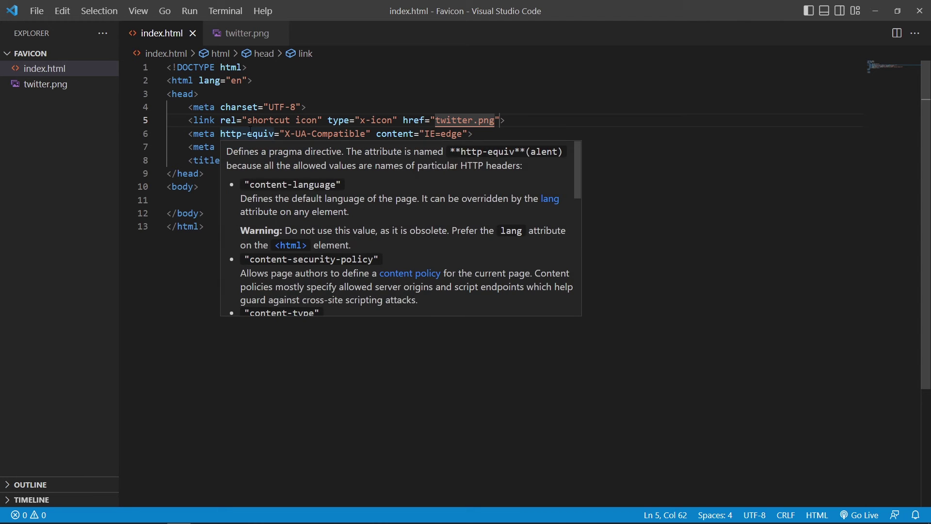
key(alt+Tab)
Open index.html in Chrome to check the Twitter favicon and tab title
double_click(538, 246)
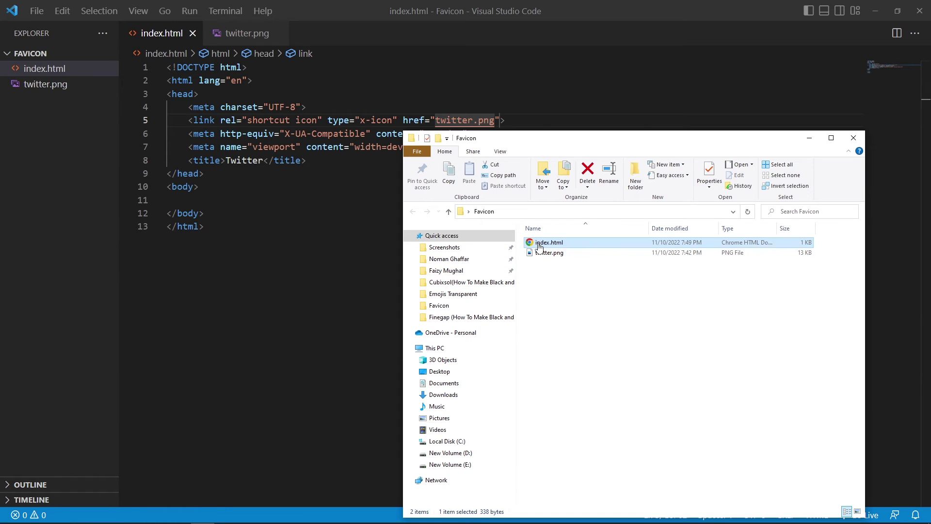